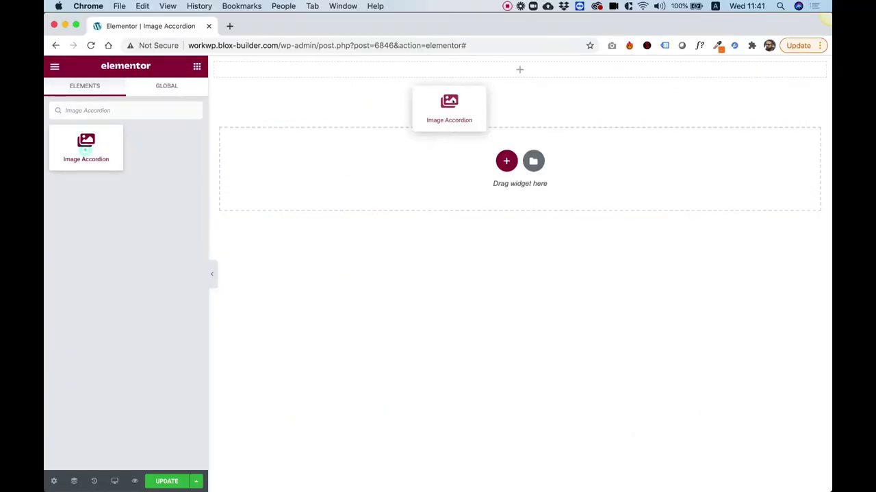
Step: Place the Image Accordion widget at the top of the page
drag(449, 108, 467, 72)
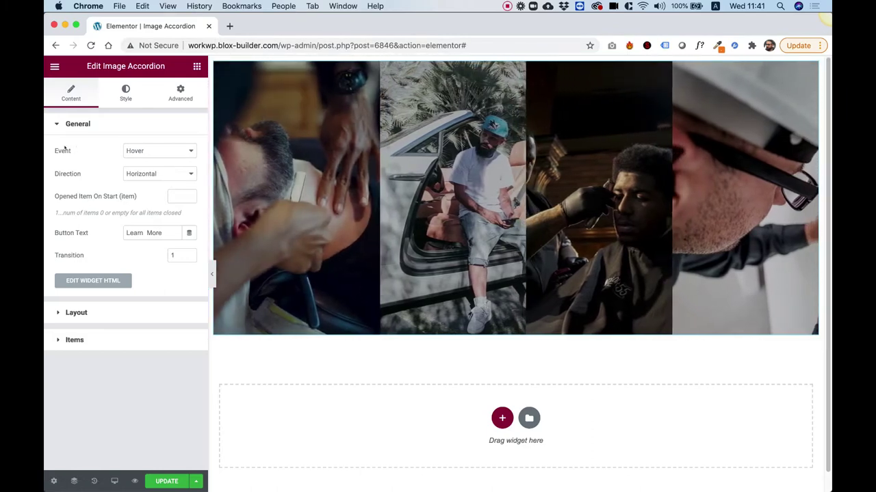
Step: Set the accordion Event to Click and test it on the second tile
click(147, 152)
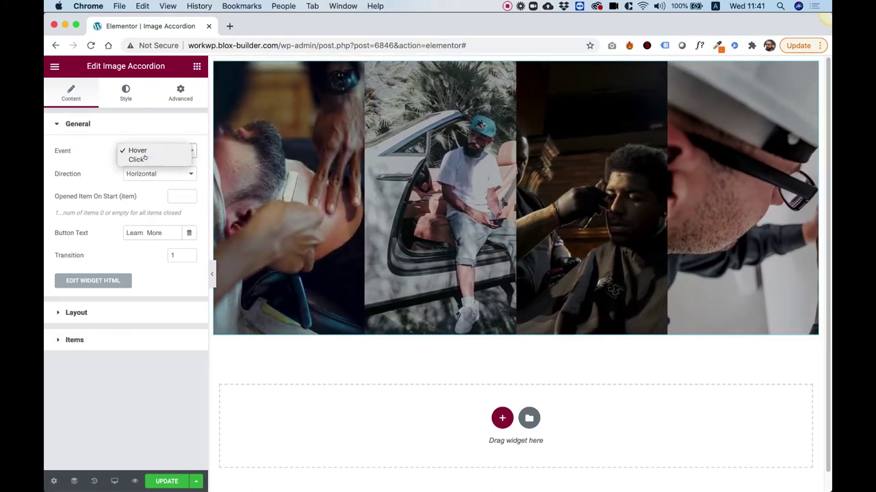
click(147, 158)
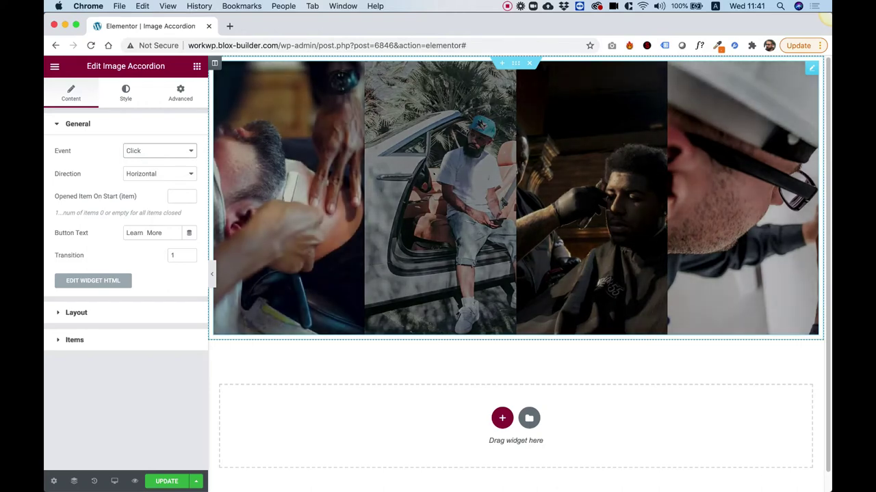
click(434, 173)
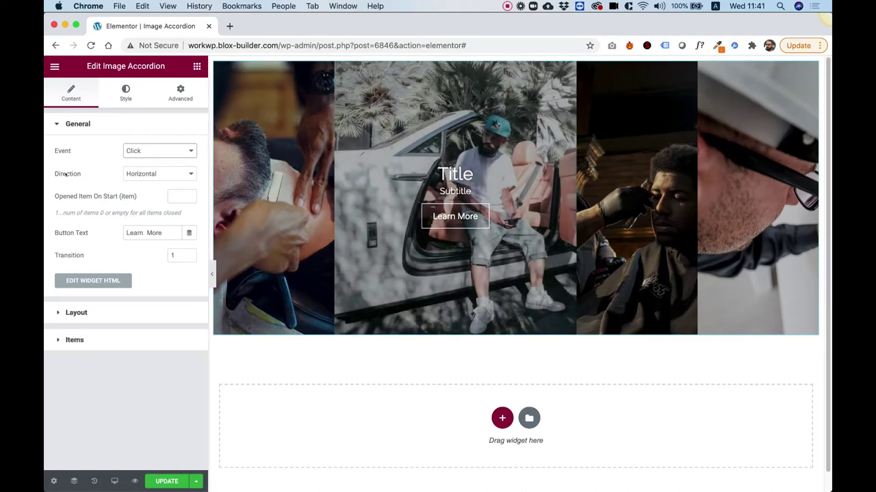
Step: Try the Vertical direction on two strips, then return Direction to Horizontal
click(147, 176)
click(140, 182)
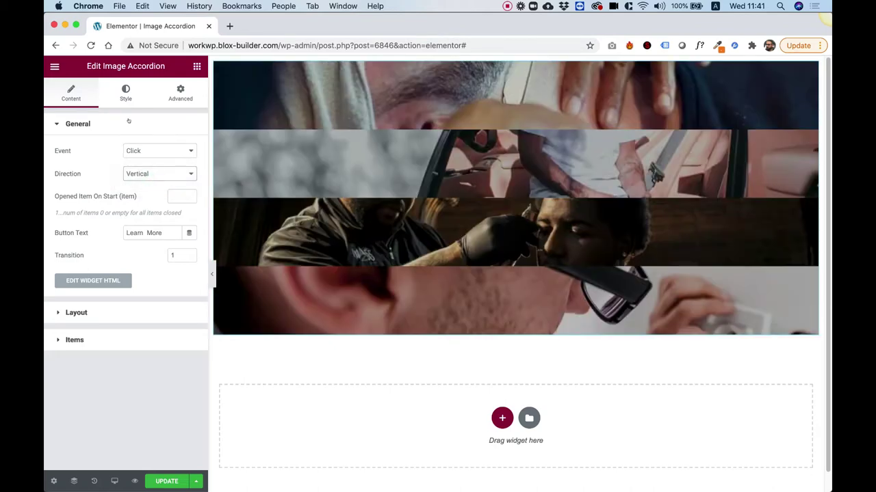
click(393, 162)
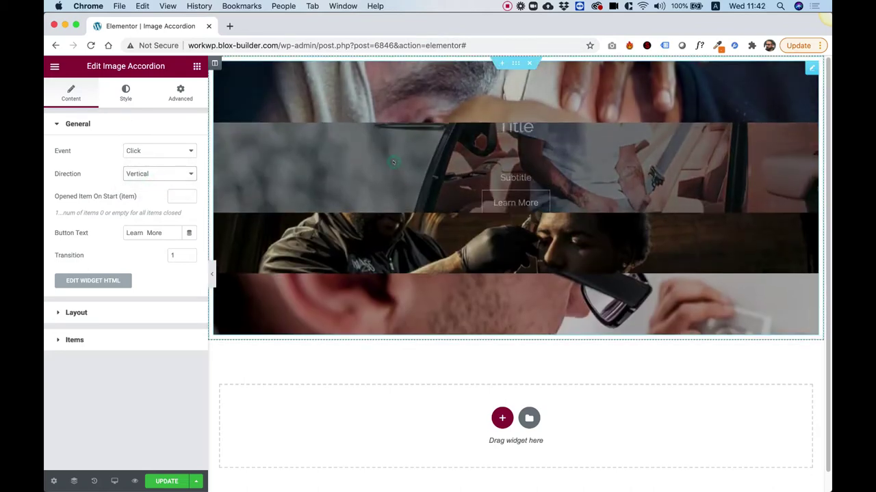
click(399, 234)
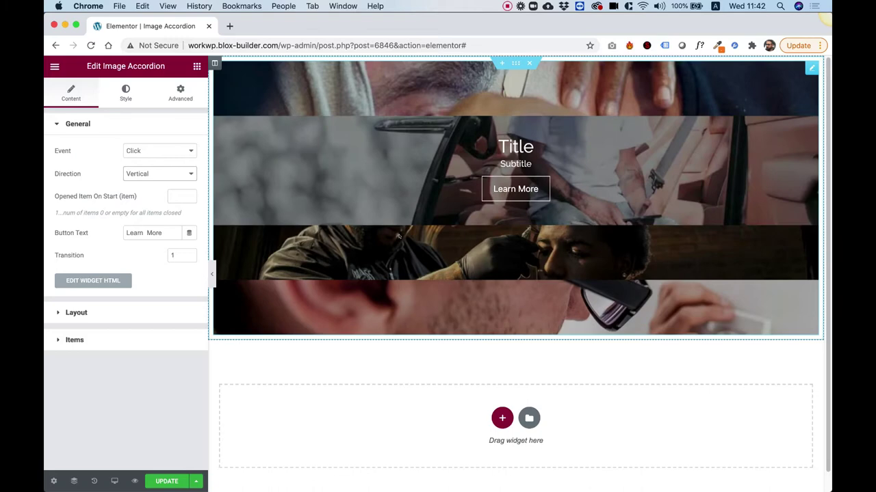
click(141, 174)
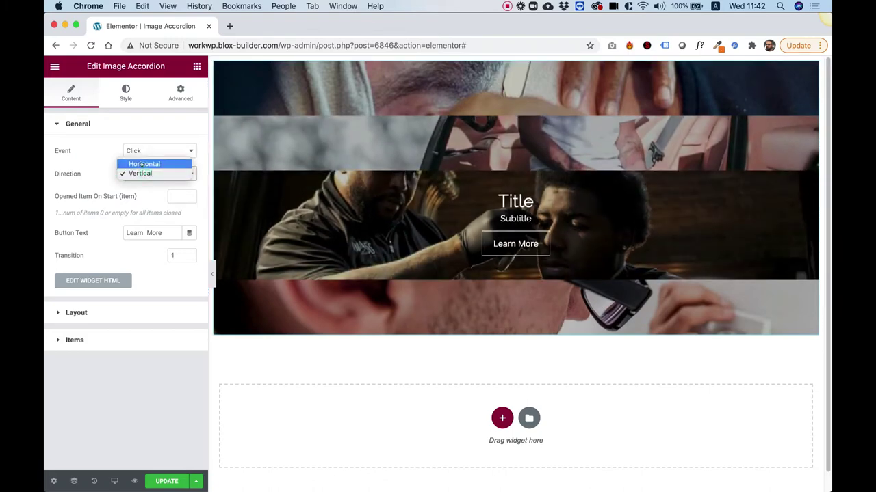
click(141, 165)
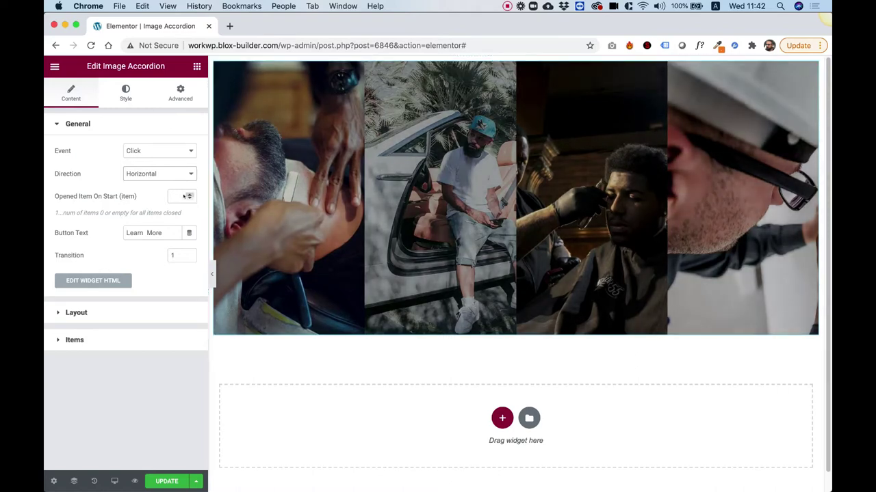
Step: Set Opened Item On Start to 2
click(177, 196)
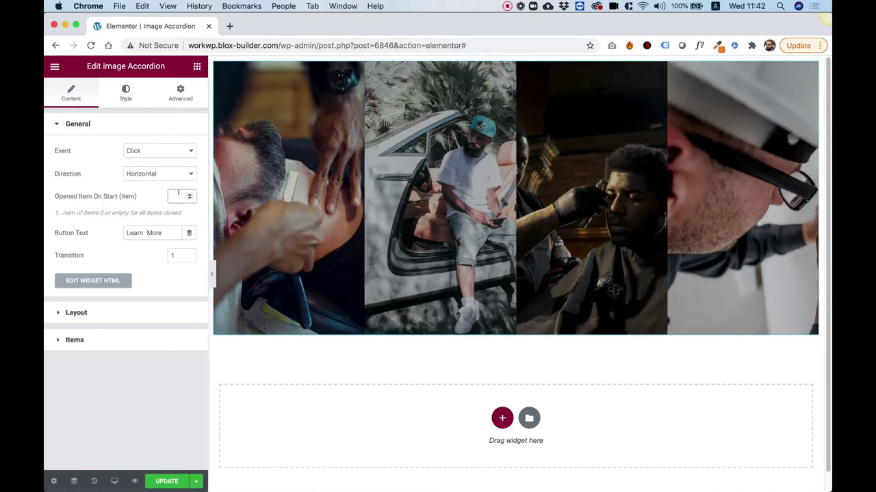
text(1)
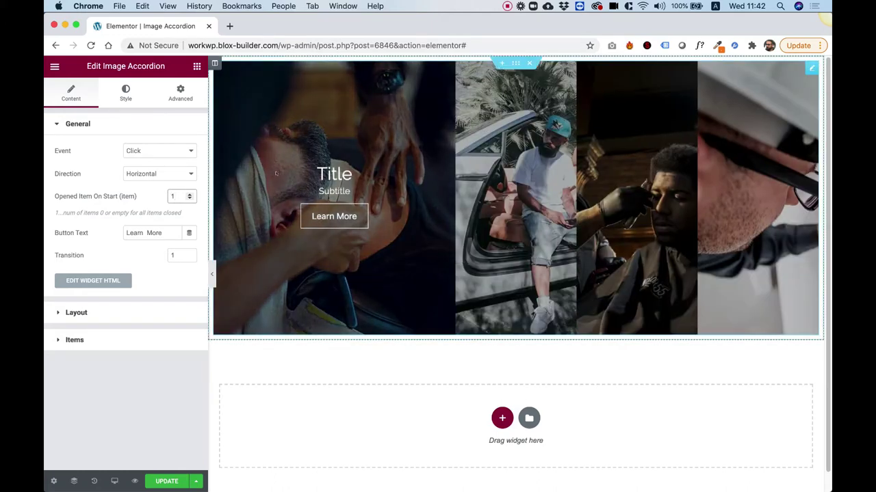
double_click(173, 197)
text(2)
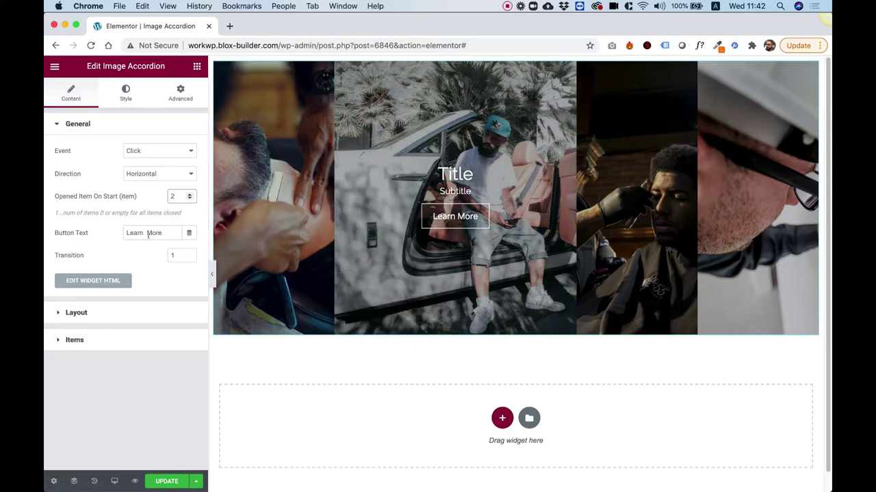
Step: Adjust the Transition value, testing it on the third tile, ending at 3
key(Up)
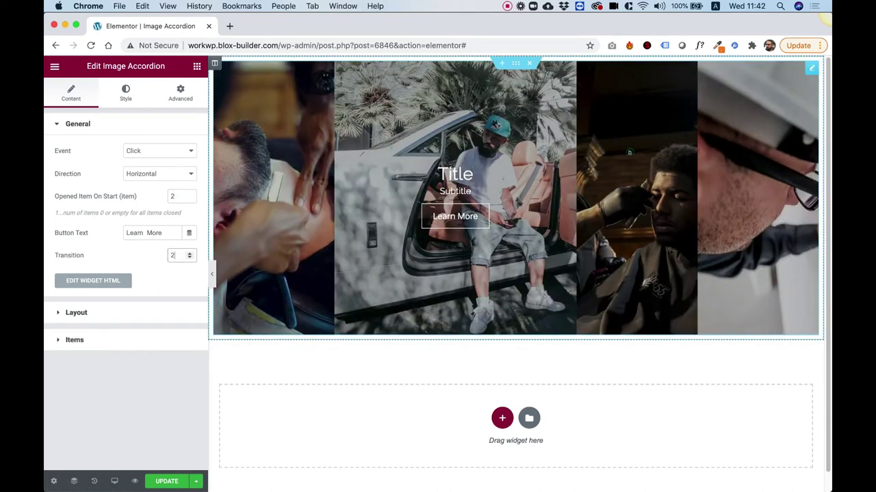
click(625, 162)
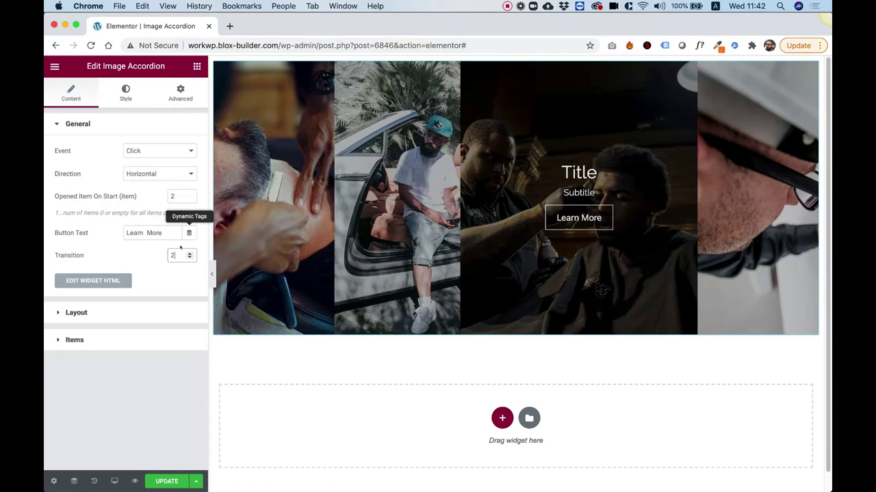
click(173, 255)
key(Down)
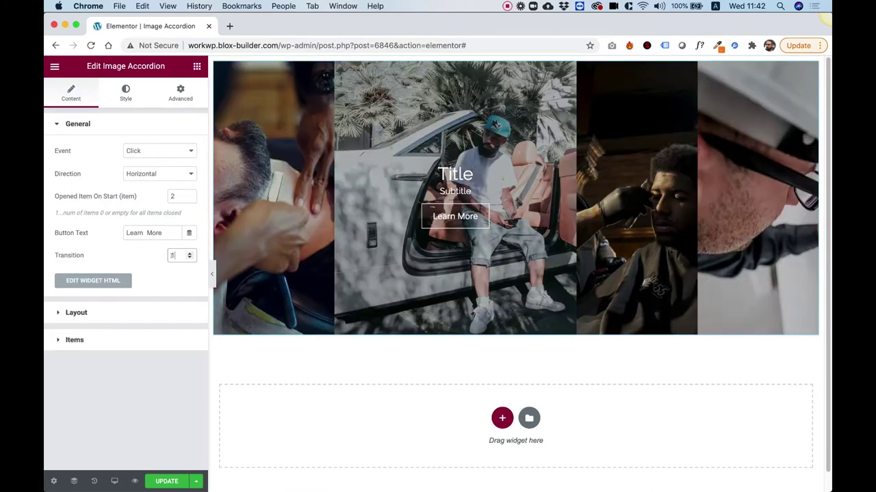
Step: Review the Layout settings: title, subtitle and button shown, vertical at 800 px
click(76, 313)
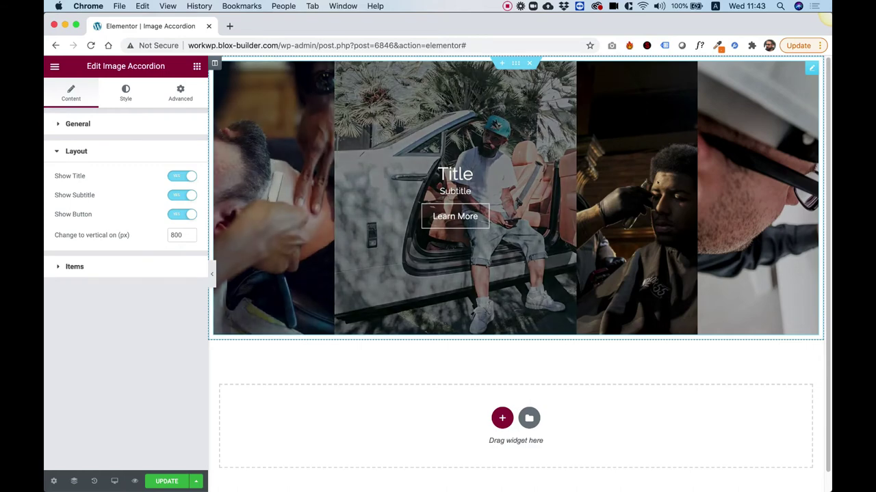
click(86, 125)
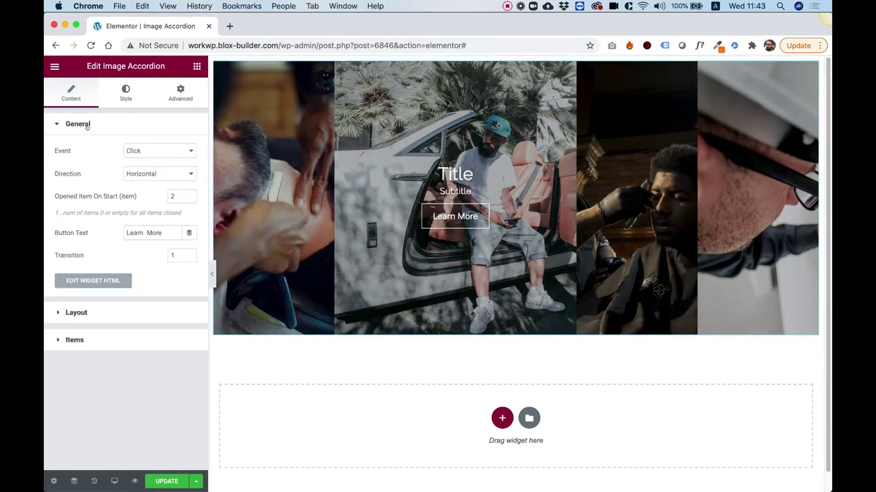
click(89, 313)
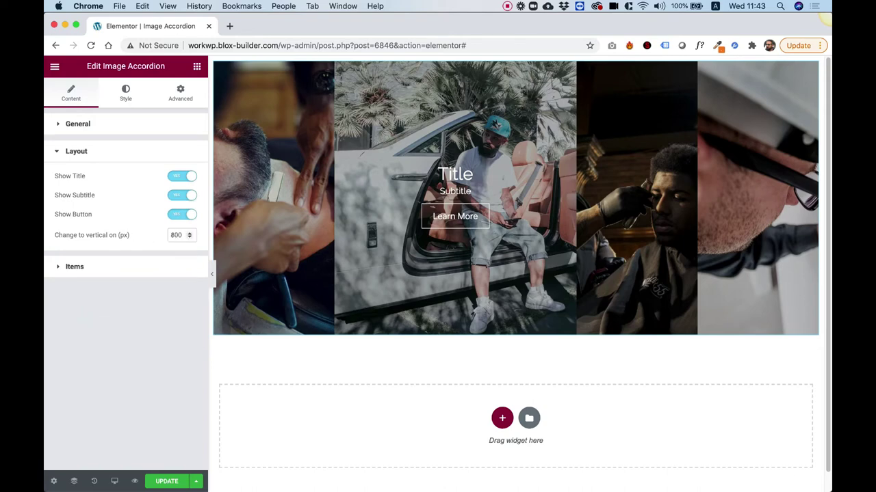
Step: Preview at tablet size, lower the vertical breakpoint to 600 px, then preview on mobile
click(115, 481)
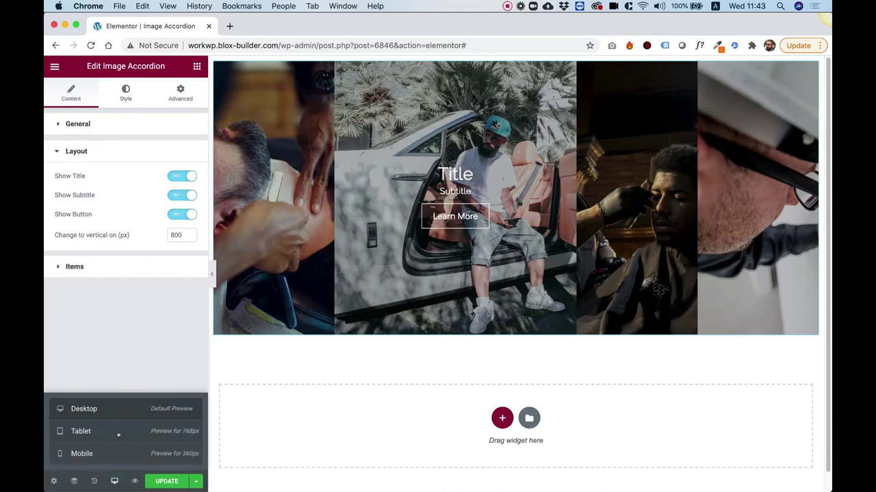
click(117, 434)
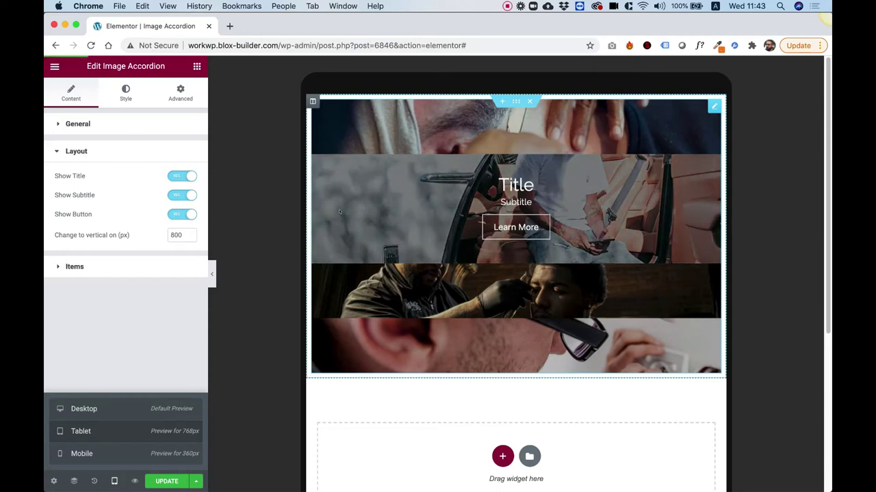
click(184, 235)
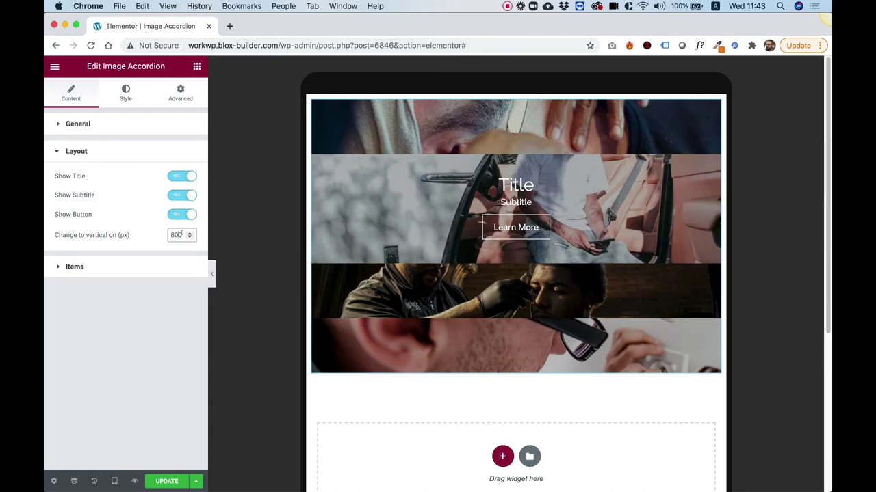
text(6)
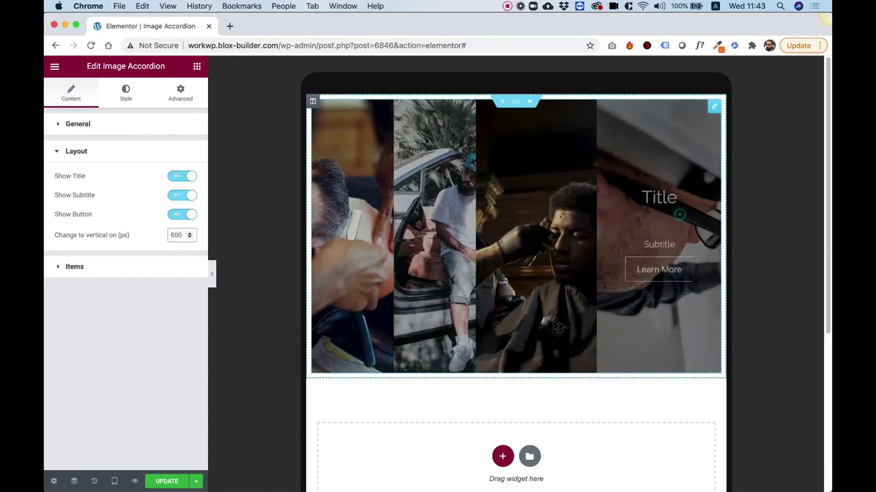
click(114, 481)
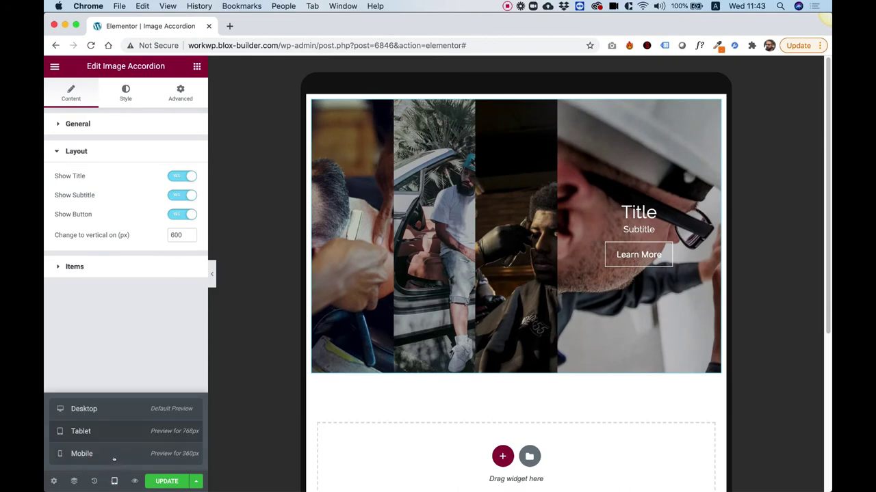
click(110, 454)
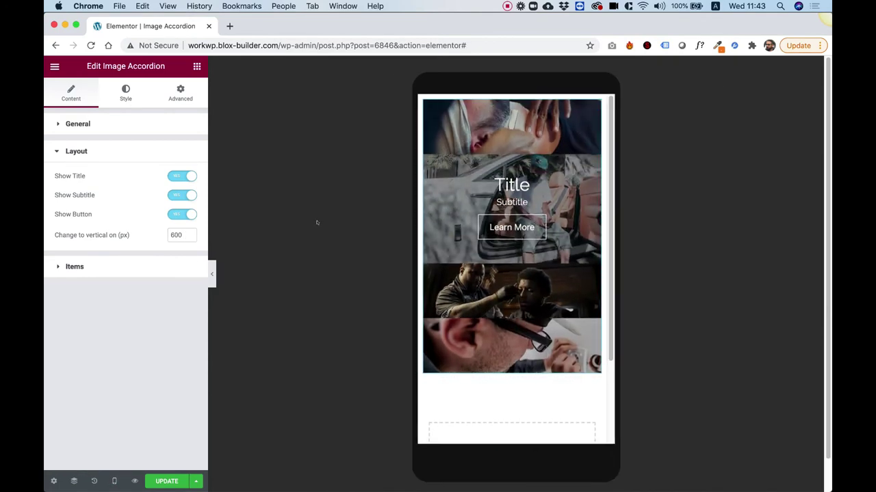
Step: Set the accordion height to 821 and the overlay hover colour to #FF000080
click(123, 89)
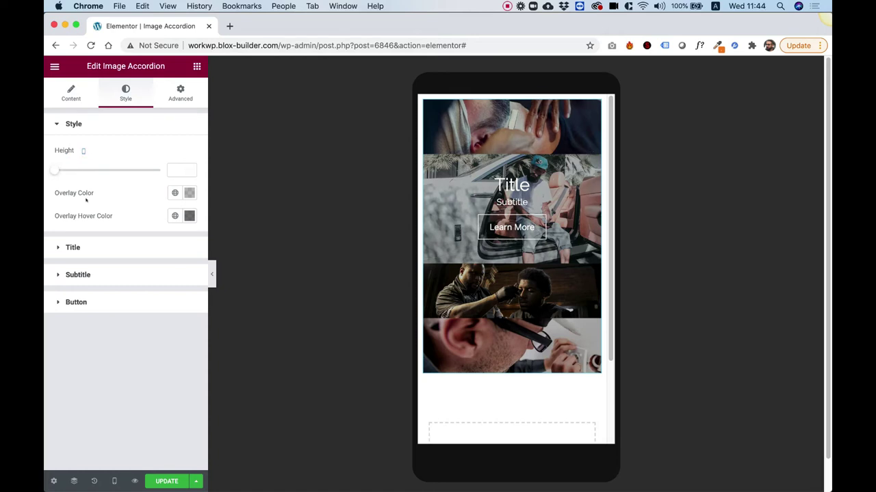
drag(54, 170, 138, 169)
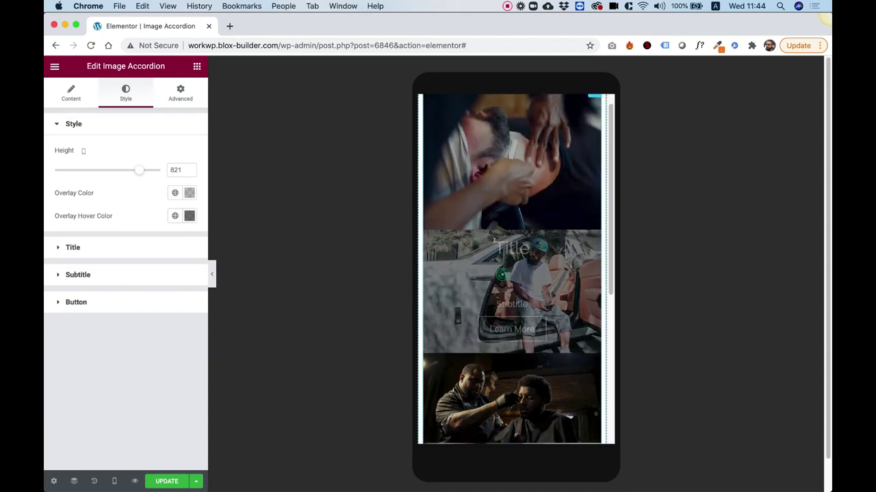
scroll(494, 240, down, 3)
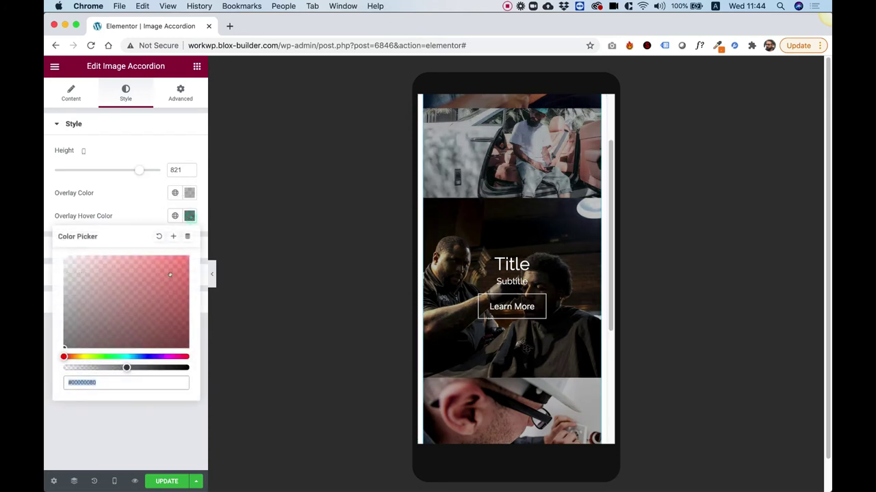
drag(199, 258, 199, 257)
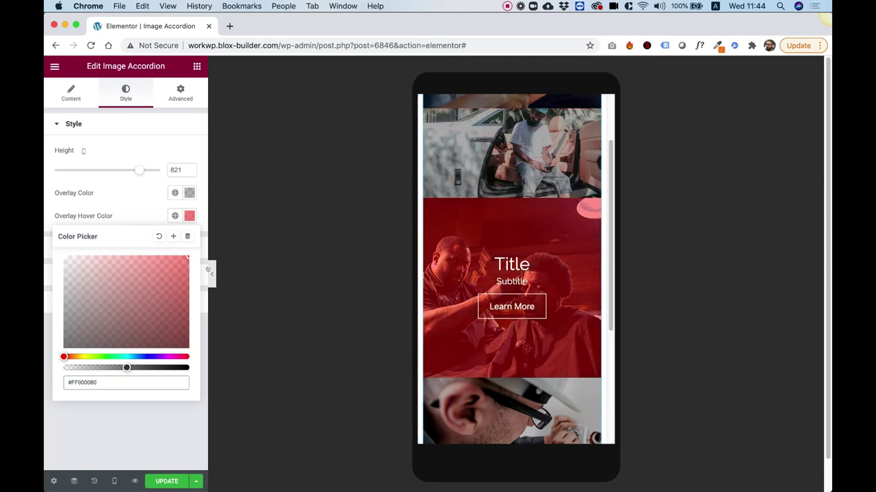
click(135, 213)
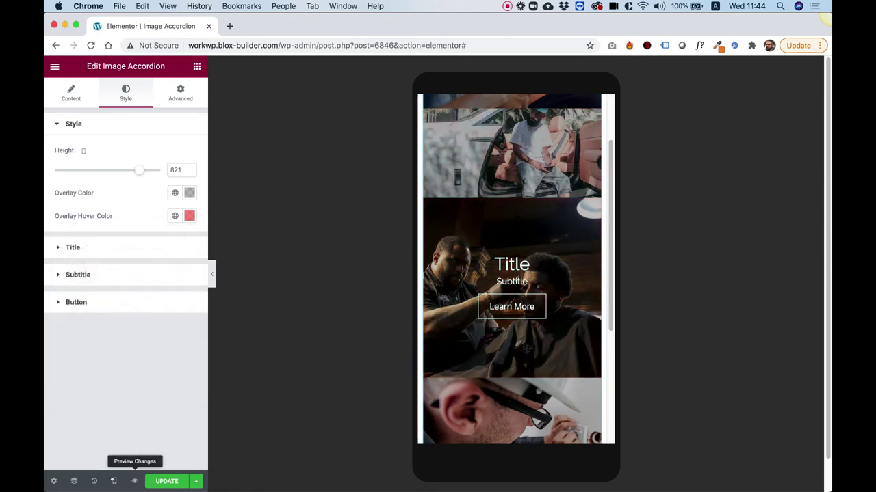
Step: Switch back to the desktop preview and set the accordion height to 742
click(114, 481)
click(75, 409)
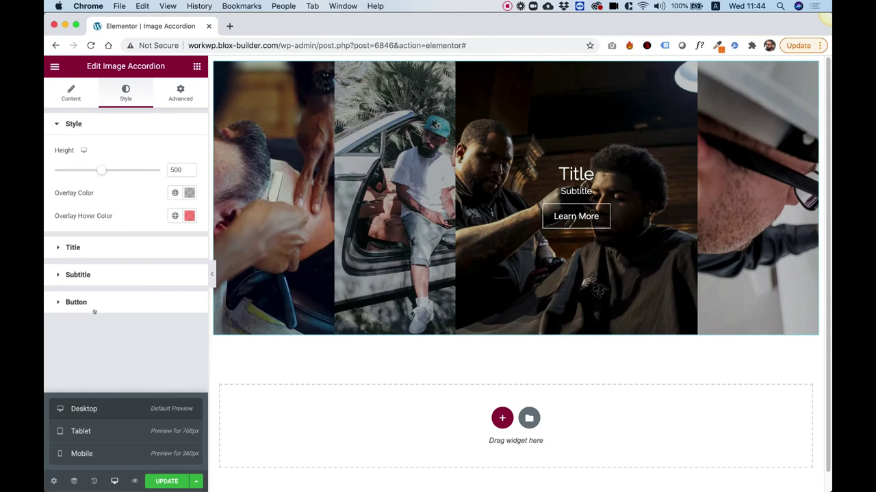
drag(103, 170, 130, 171)
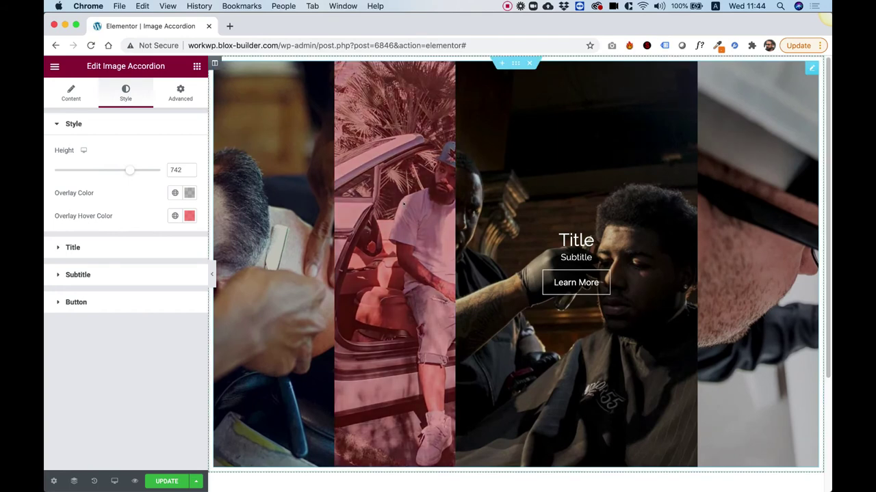
click(82, 248)
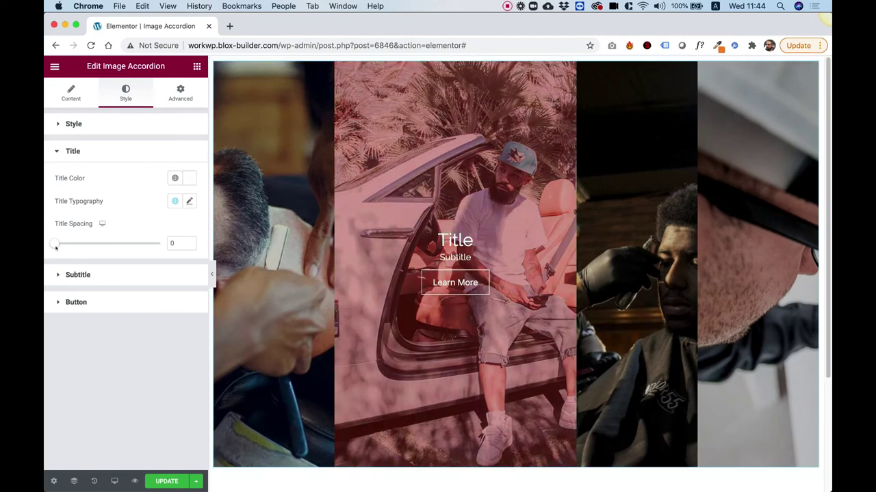
Step: Set Title Spacing to 38 and expand the Subtitle and Button styling options
drag(55, 244, 94, 244)
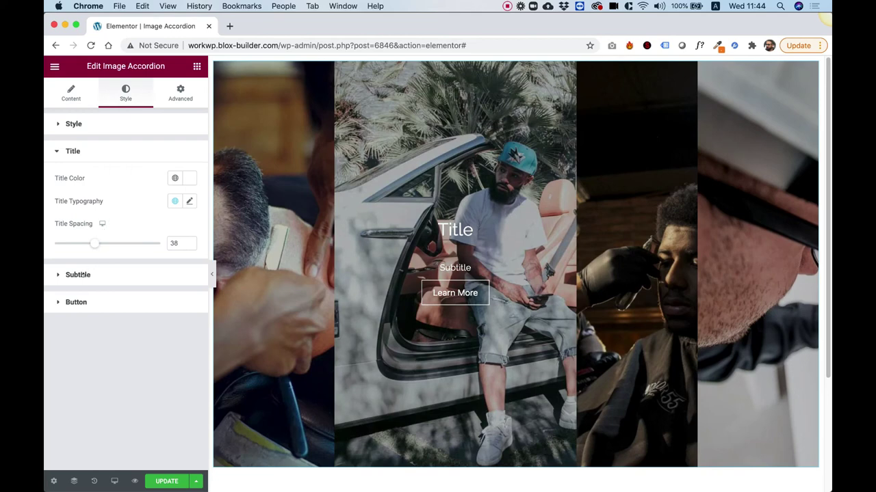
click(82, 275)
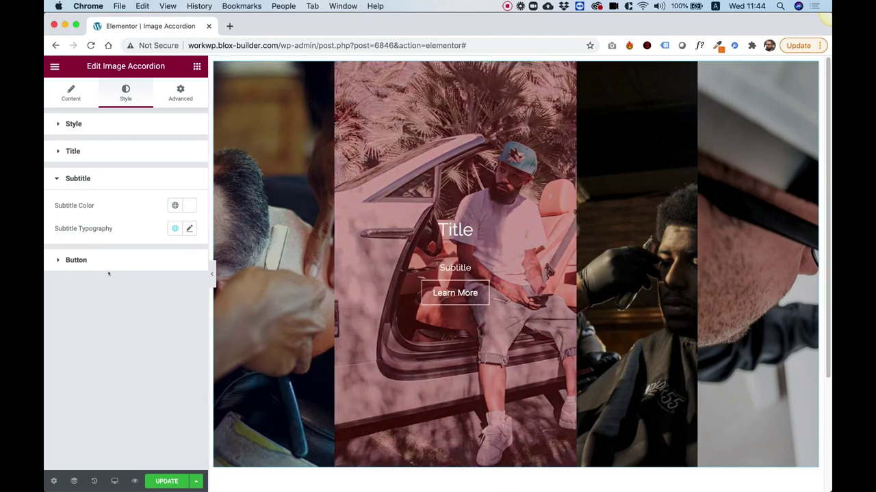
click(89, 262)
scroll(102, 231, down, 5)
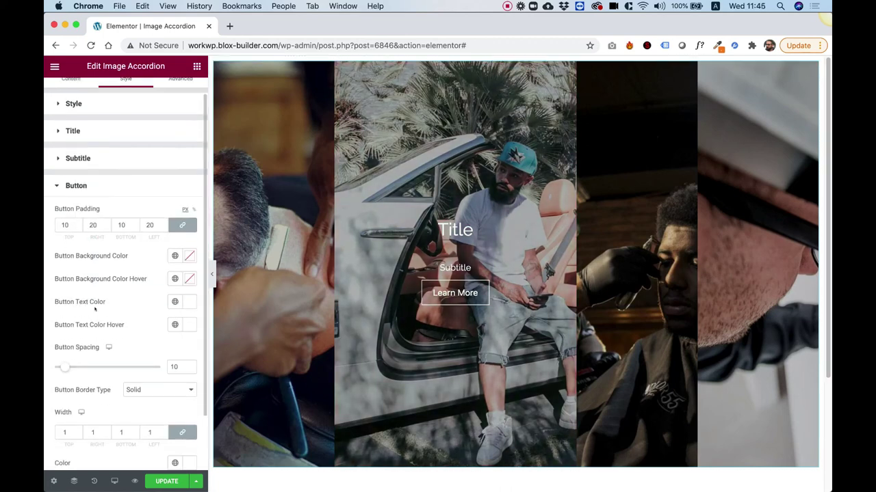